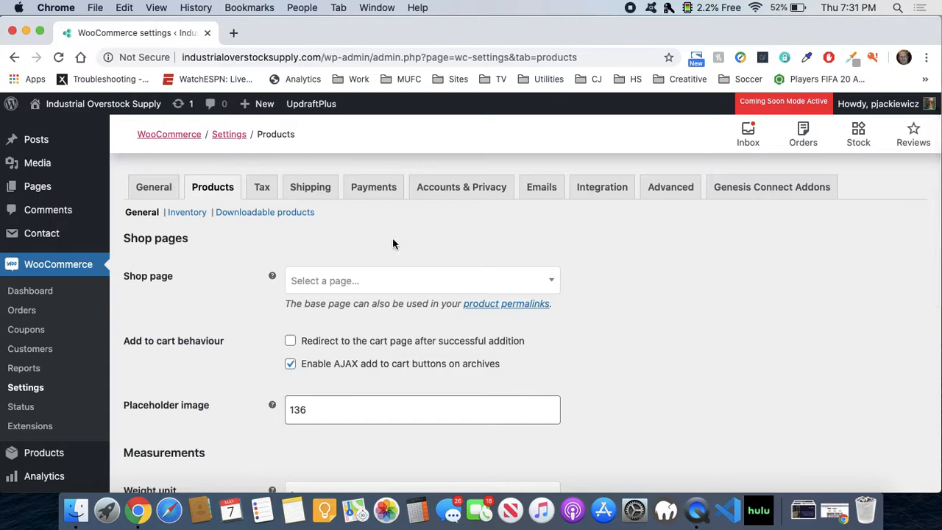
Set the shop page to Products in the general product settings.
left_click(361, 283)
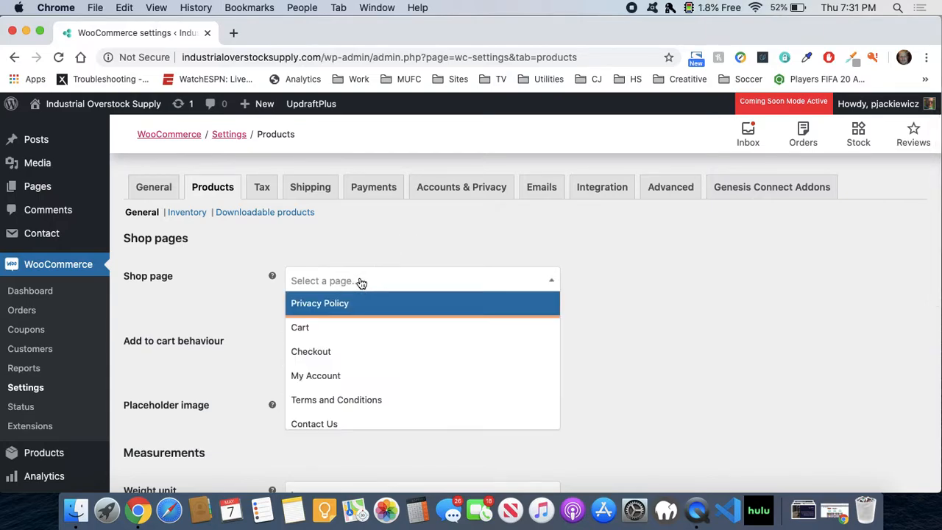
scroll(357, 342, "down", 3)
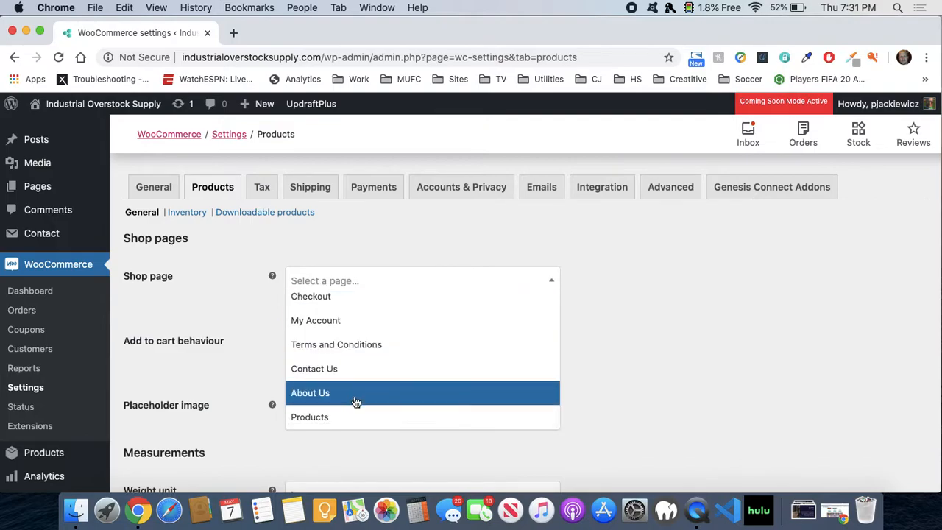
left_click(347, 416)
left_click(411, 245)
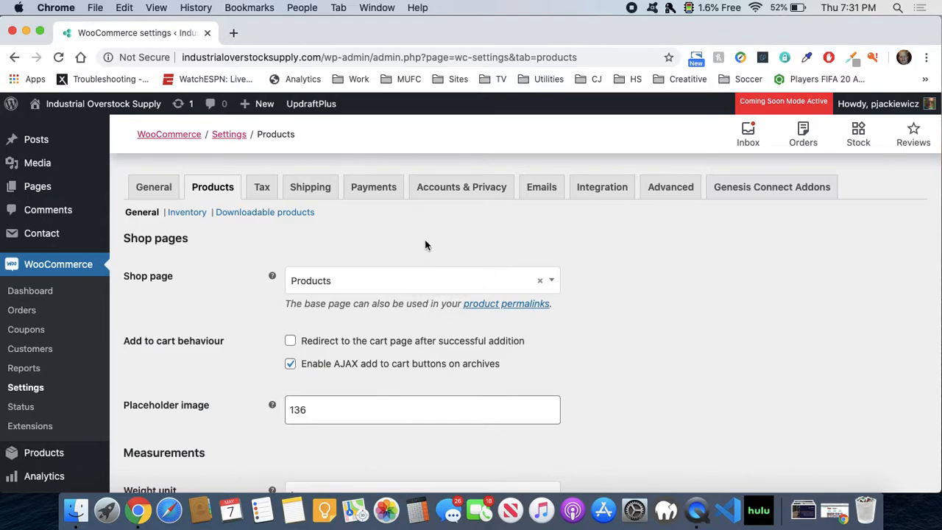
Examine the add-to-cart behaviour, placeholder image, and the available weight and dimensions unit options.
scroll(425, 244, "down", 2)
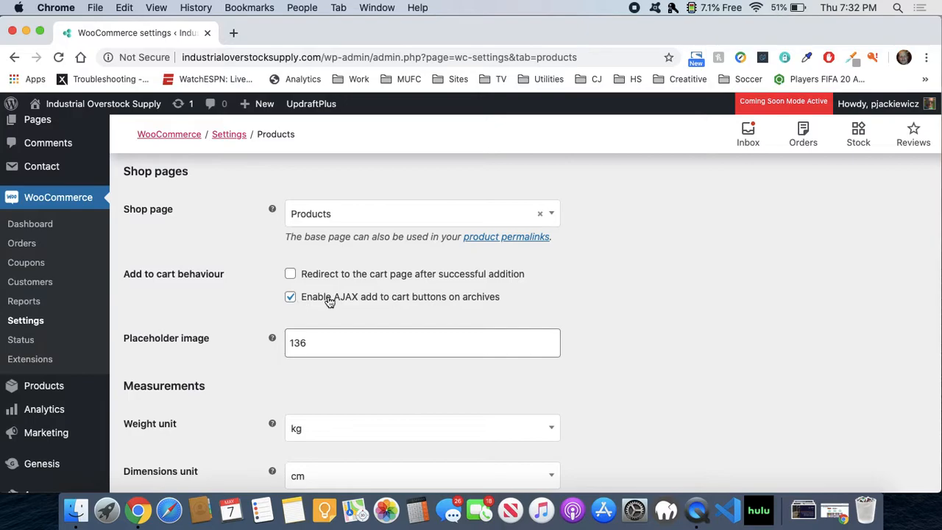
scroll(302, 303, "down", 1)
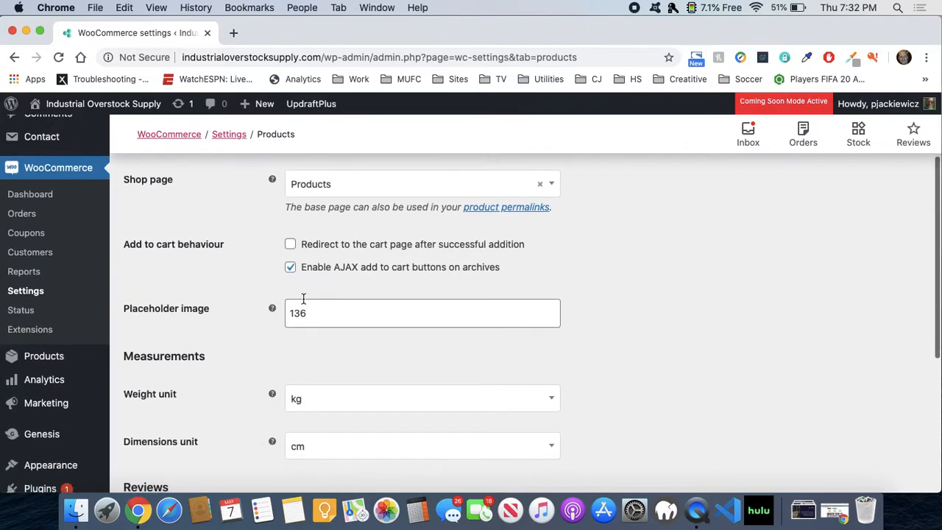
left_click(302, 312)
left_click(259, 289)
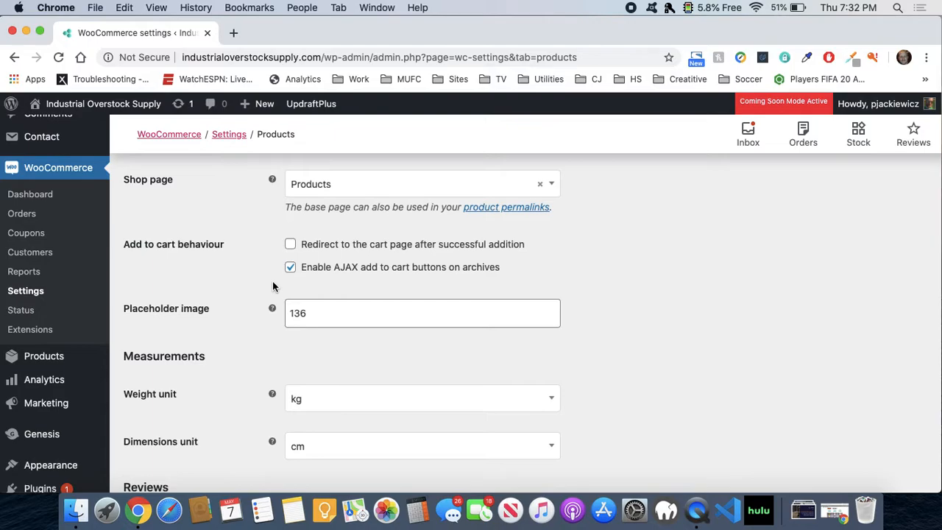
scroll(272, 286, "down", 1)
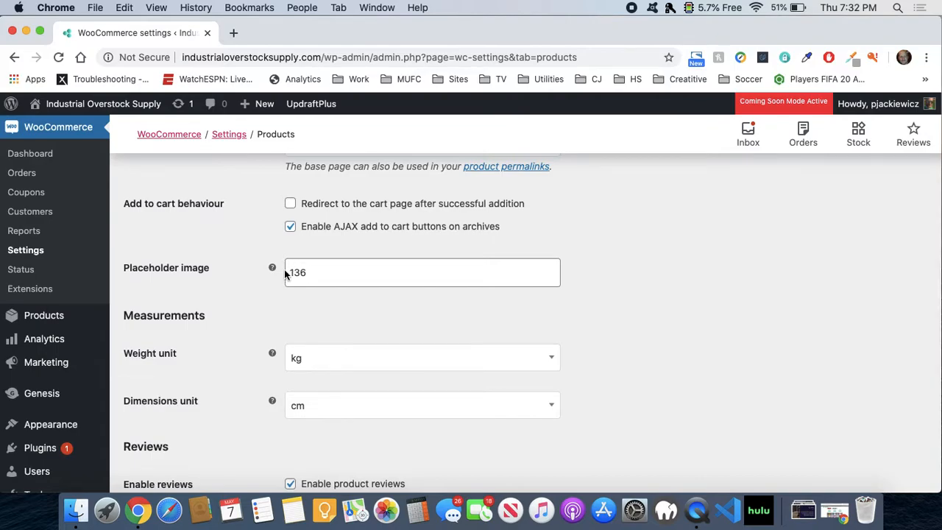
scroll(303, 291, "down", 2)
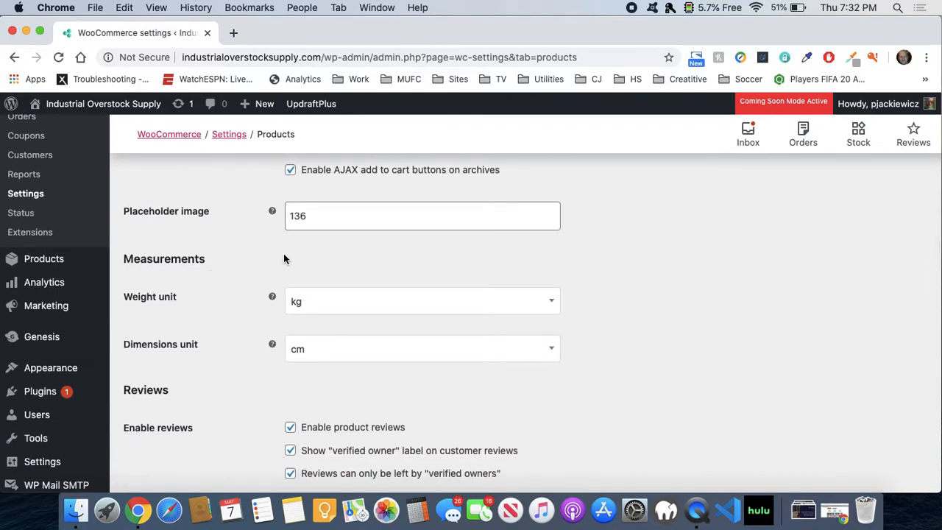
scroll(284, 257, "down", 1)
left_click(327, 252)
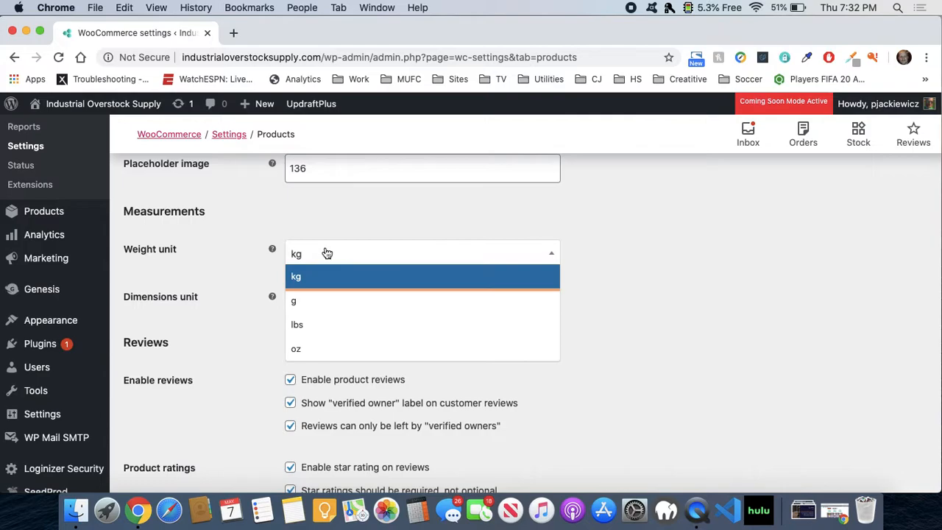
left_click(249, 275)
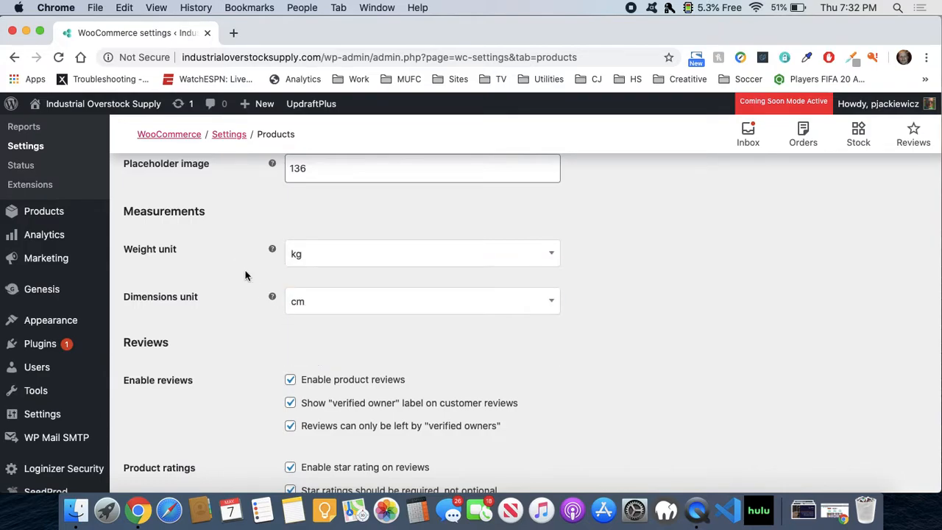
left_click(328, 301)
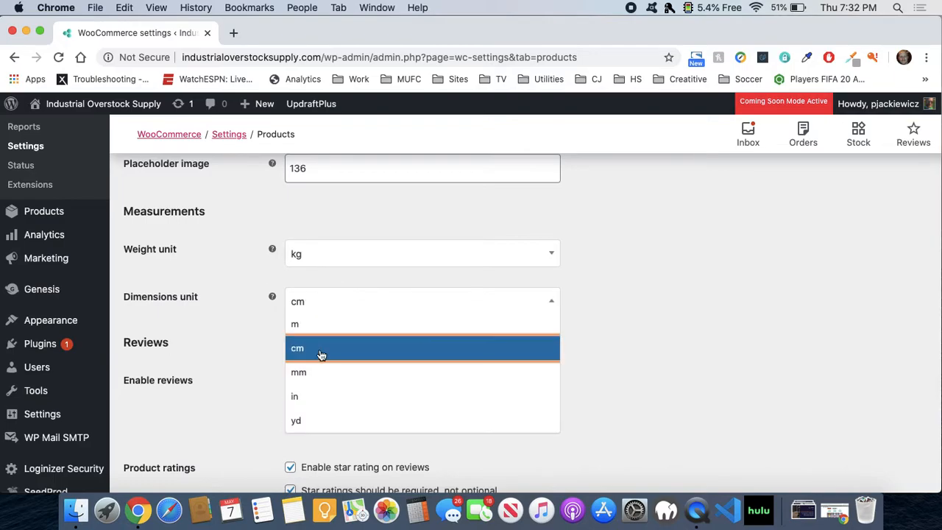
left_click(237, 328)
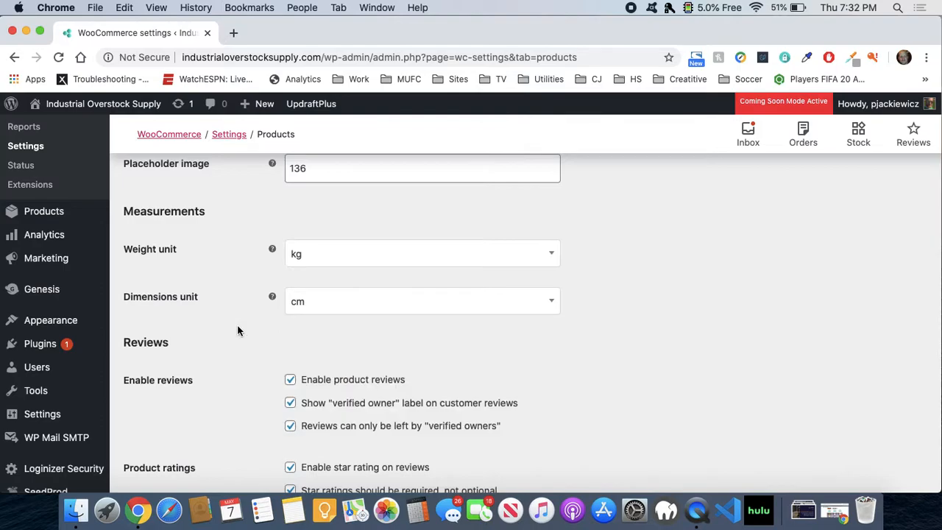
Save the general product settings.
scroll(208, 258, "down", 3)
scroll(208, 256, "down", 1)
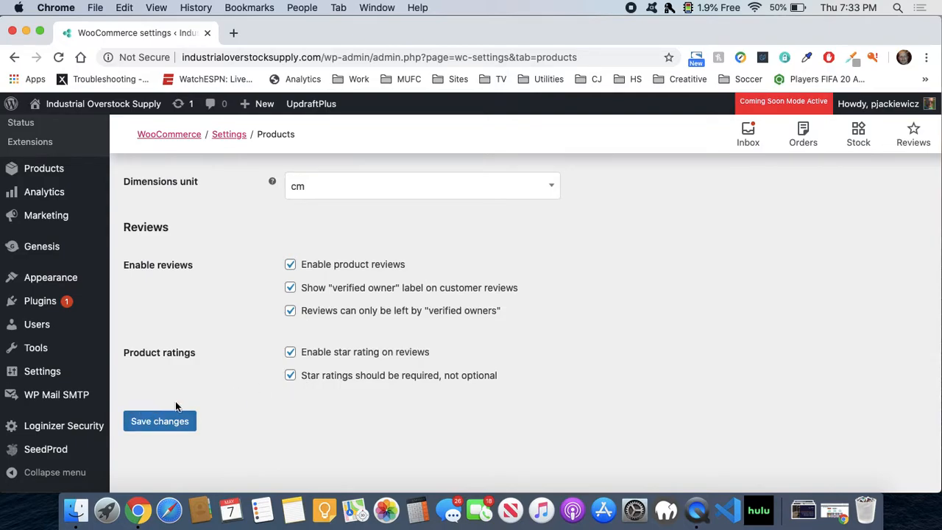
left_click(169, 426)
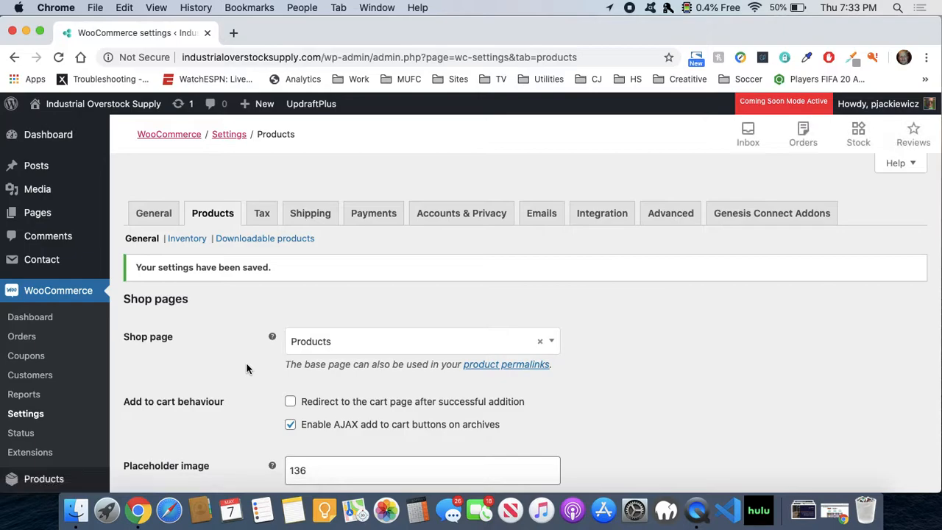
Open the product inventory settings and examine the stock management, hold stock, notification, recipient and stock threshold options.
left_click(189, 239)
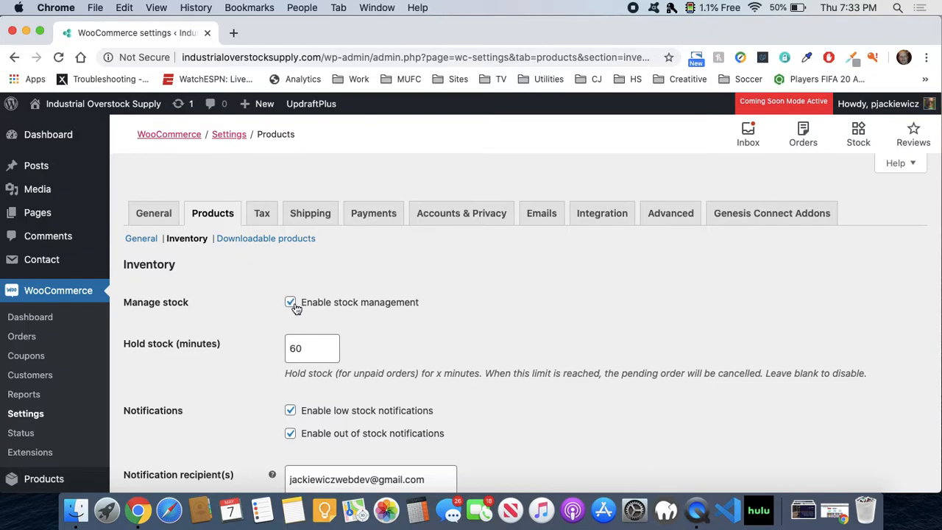
scroll(364, 276, "down", 2)
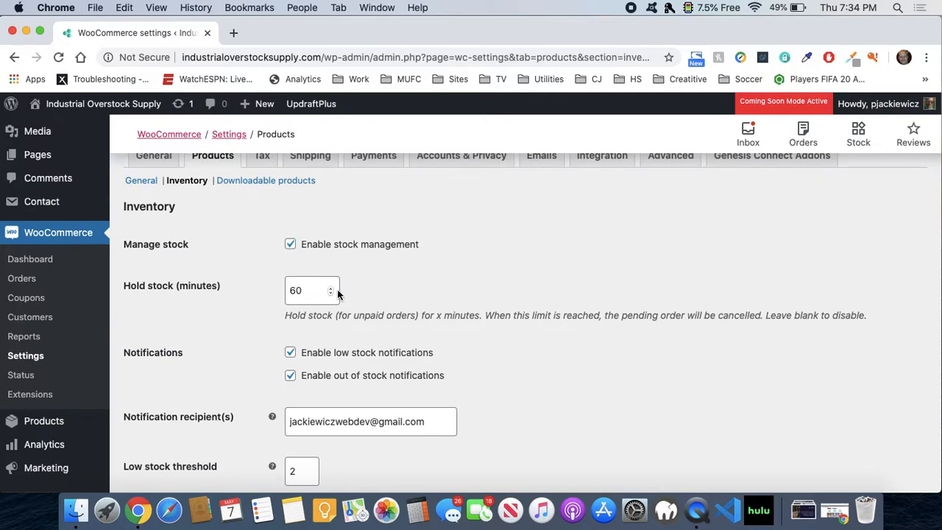
scroll(436, 270, "down", 2)
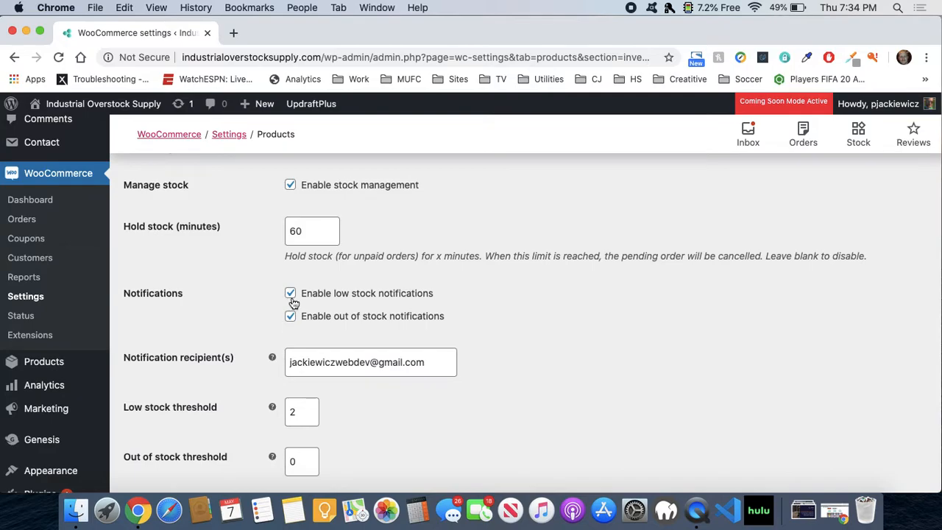
scroll(295, 300, "up", 3)
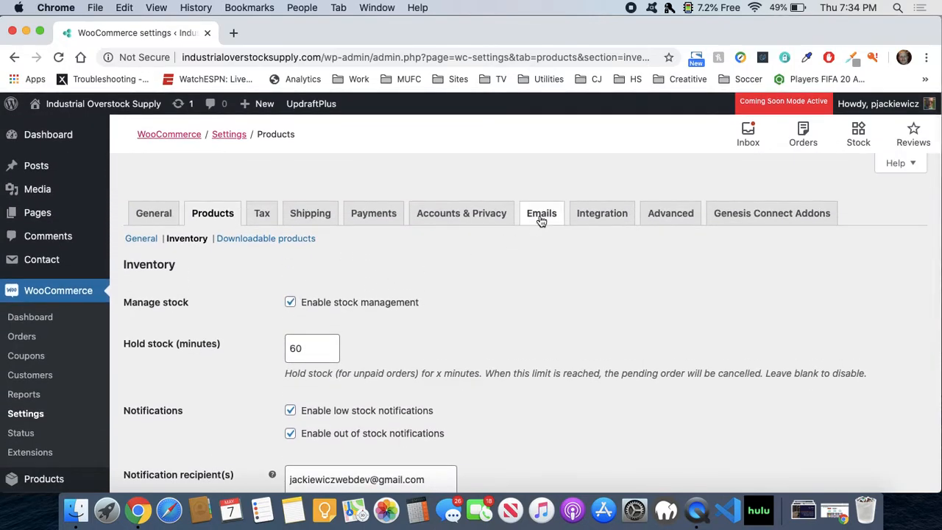
scroll(367, 338, "down", 5)
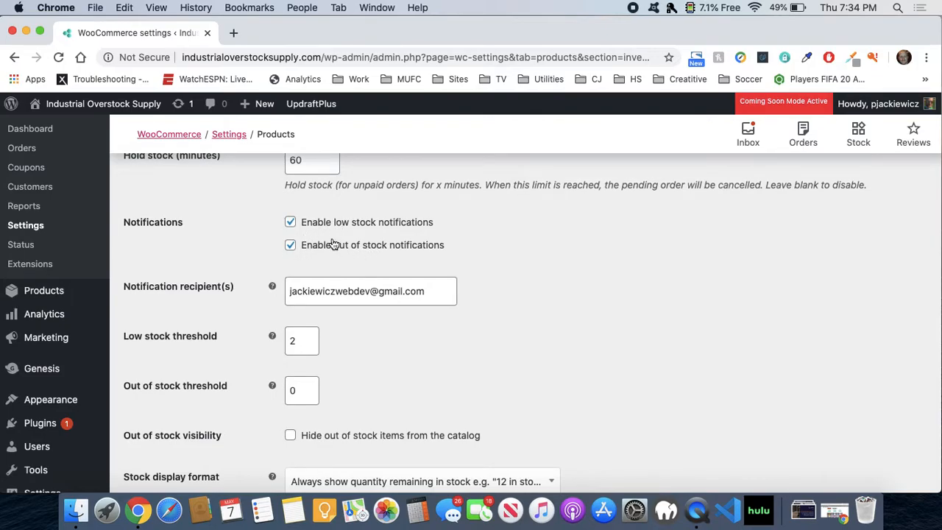
scroll(333, 245, "down", 1)
scroll(331, 244, "down", 2)
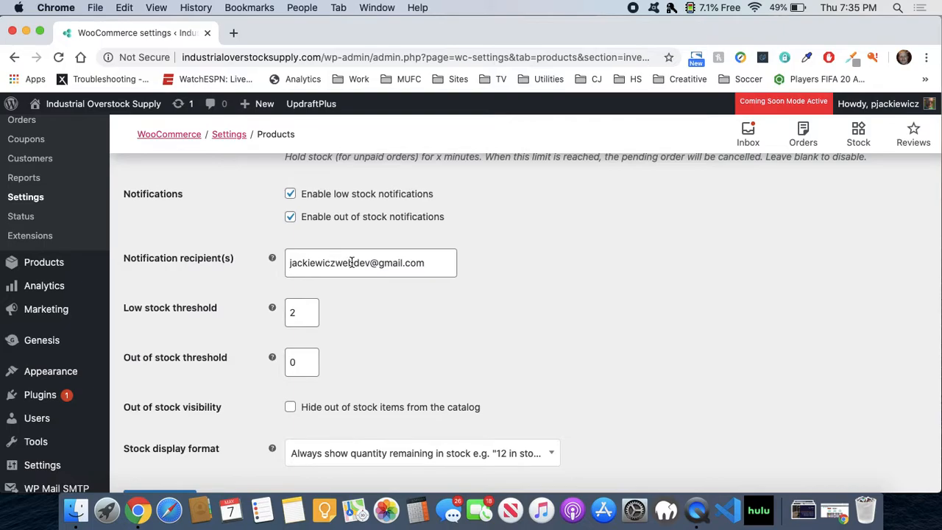
left_click_drag(338, 263, 427, 262)
left_click(525, 252)
scroll(399, 299, "down", 2)
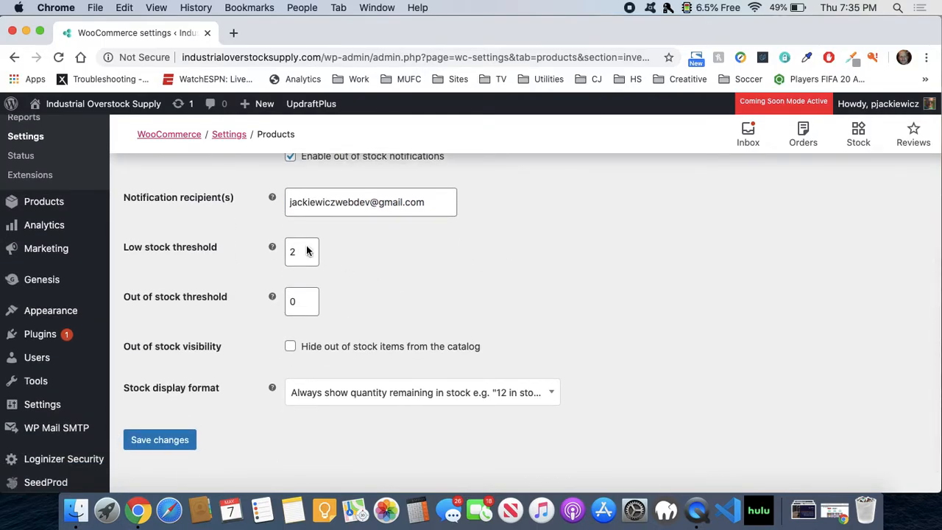
mouse_move(273, 245)
Review the stock display format choices without changing the selection, and save the inventory settings.
left_click(500, 395)
scroll(500, 383, "down", 1)
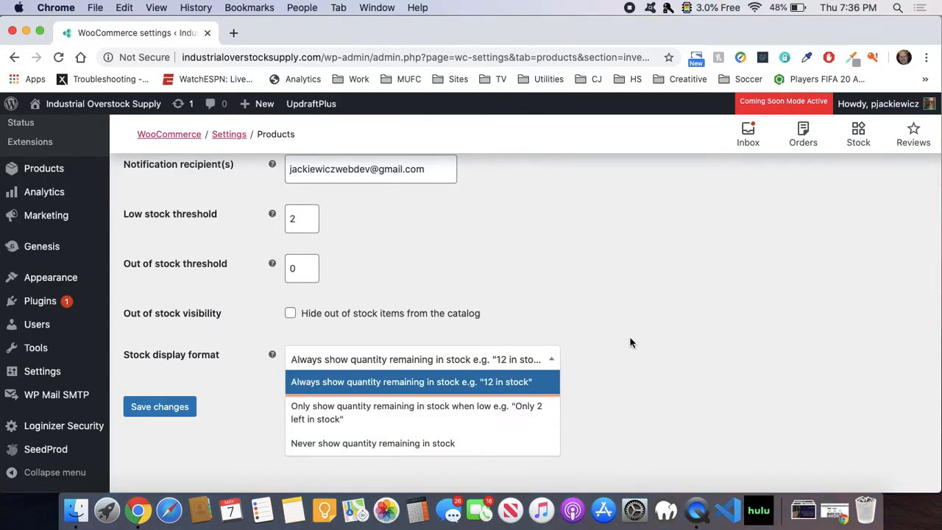
left_click(699, 314)
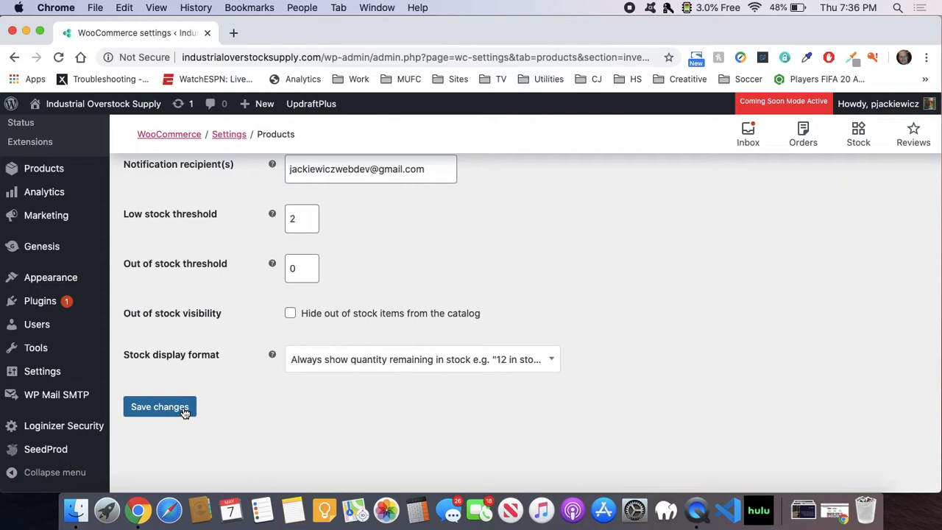
left_click(160, 407)
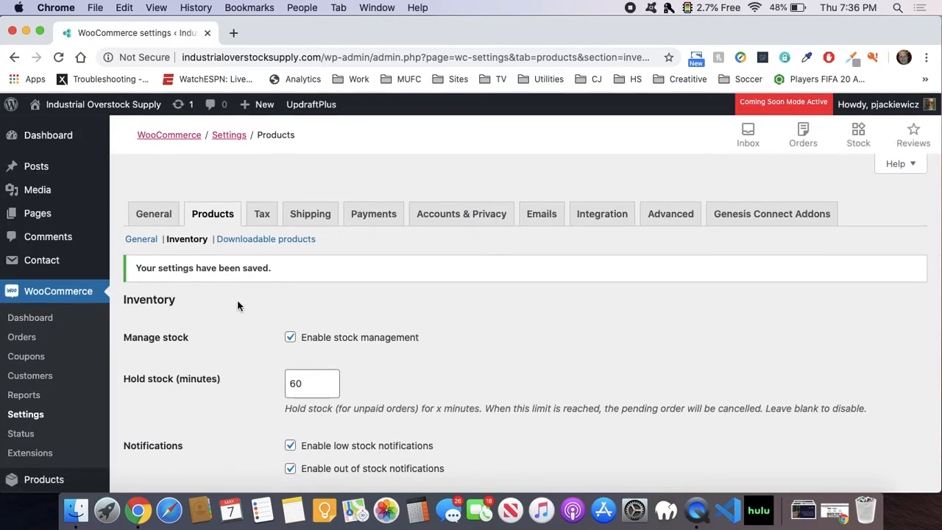
Open the downloadable products settings and examine the file download method, access restriction and filename options.
left_click(267, 240)
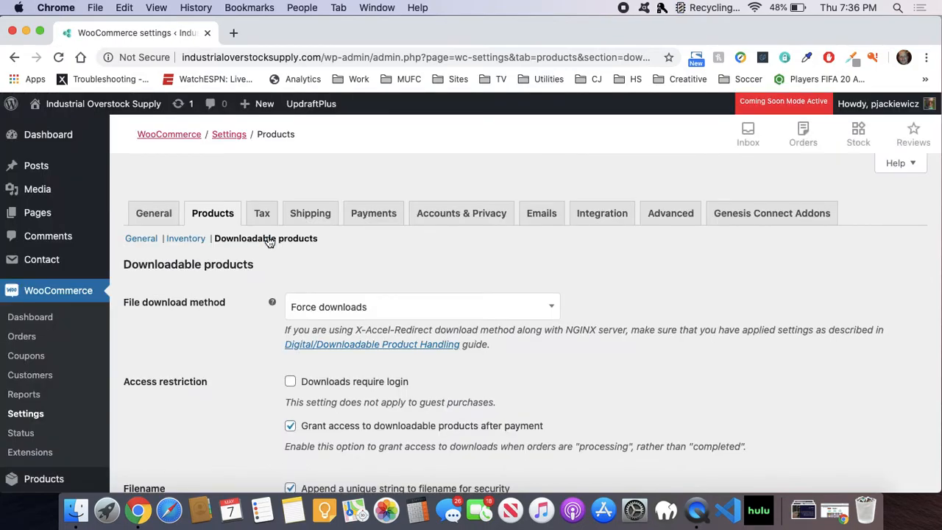
scroll(269, 241, "down", 2)
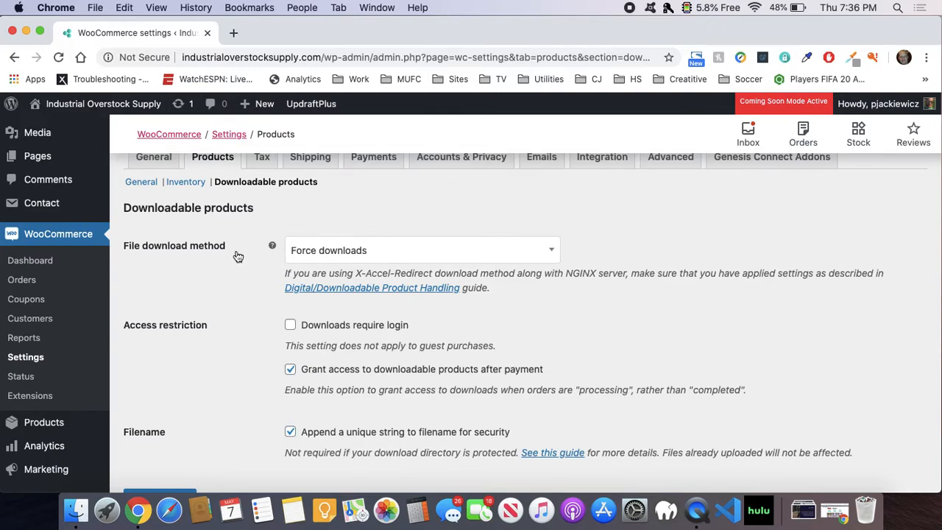
left_click(336, 257)
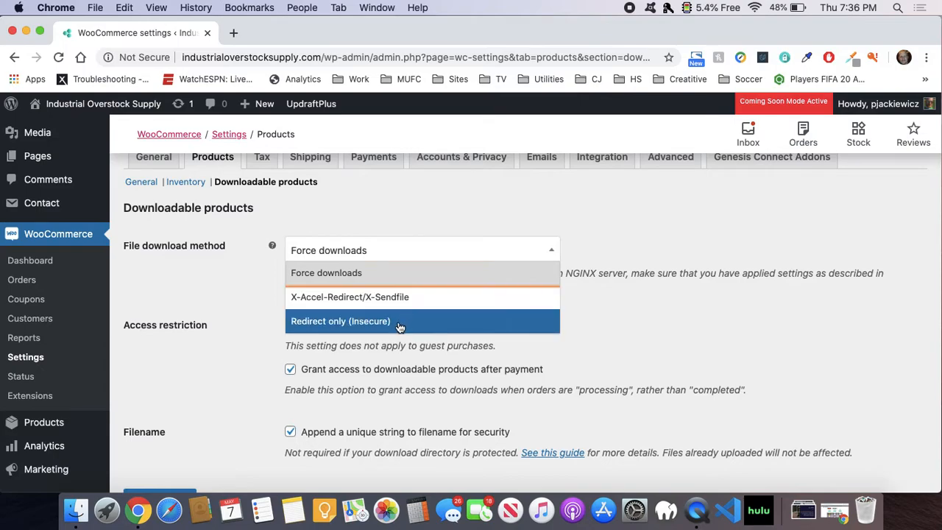
left_click(414, 219)
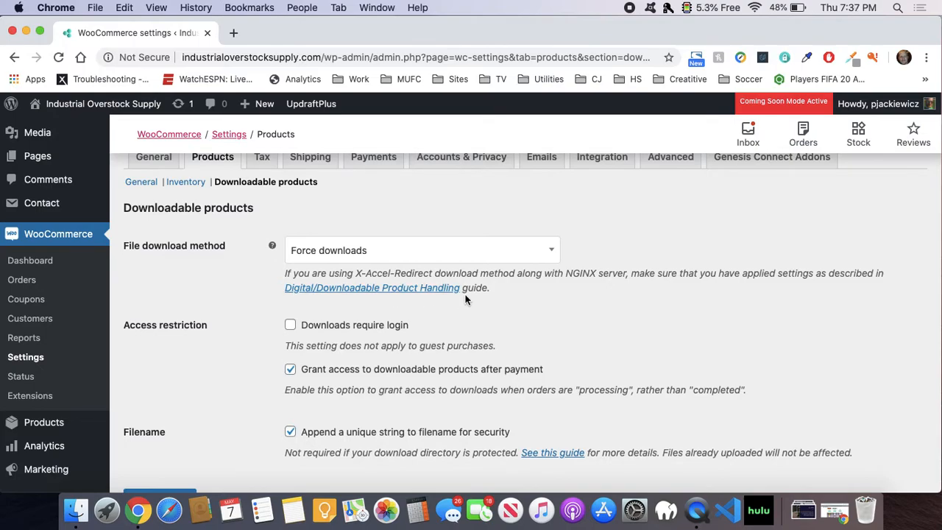
scroll(500, 270, "down", 2)
scroll(500, 271, "down", 1)
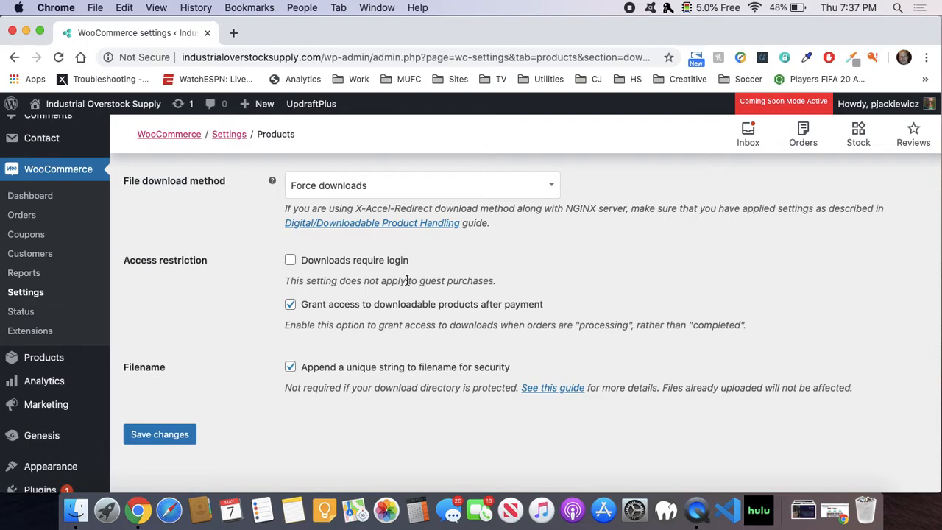
scroll(408, 281, "down", 1)
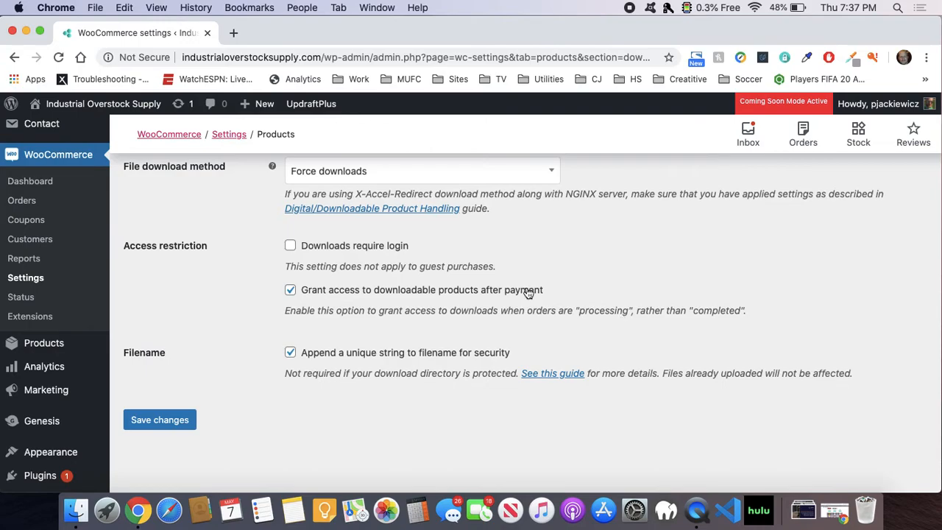
scroll(519, 292, "down", 2)
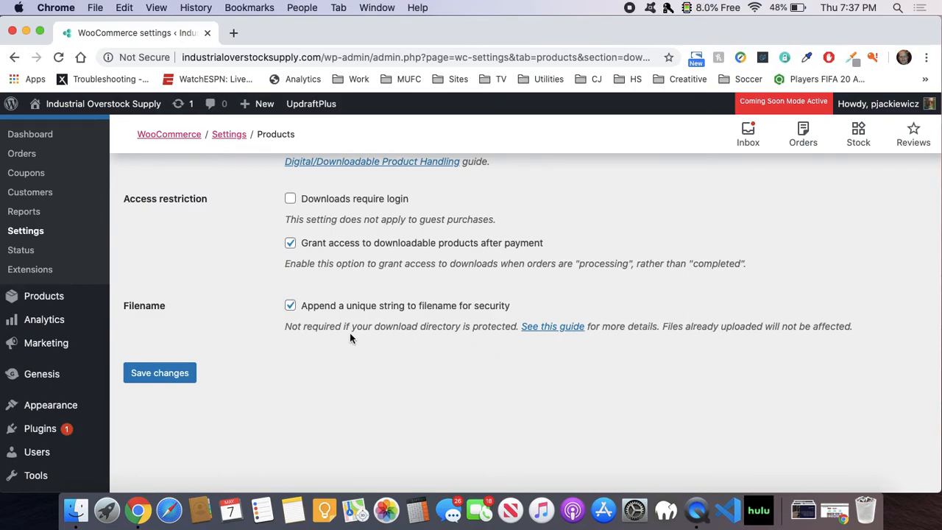
Save the downloadable products settings.
scroll(350, 333, "up", 5)
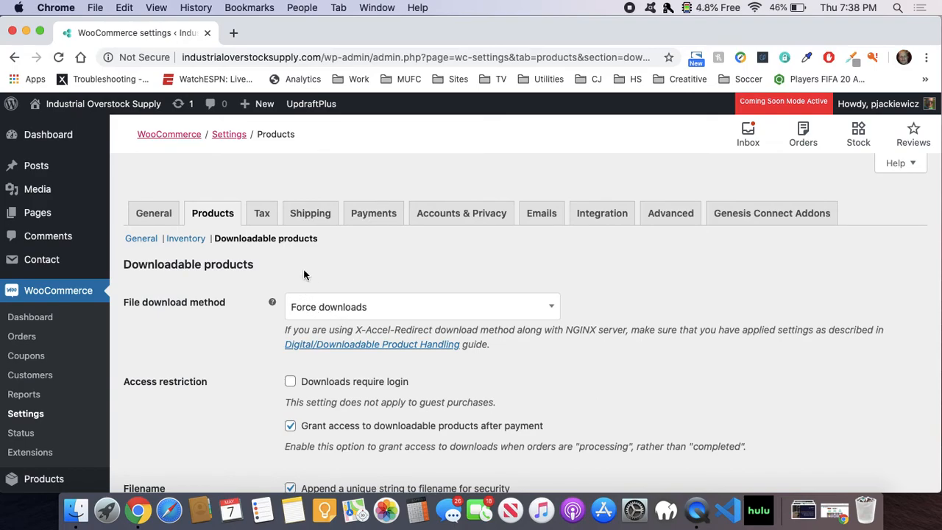
scroll(306, 258, "down", 8)
left_click(165, 245)
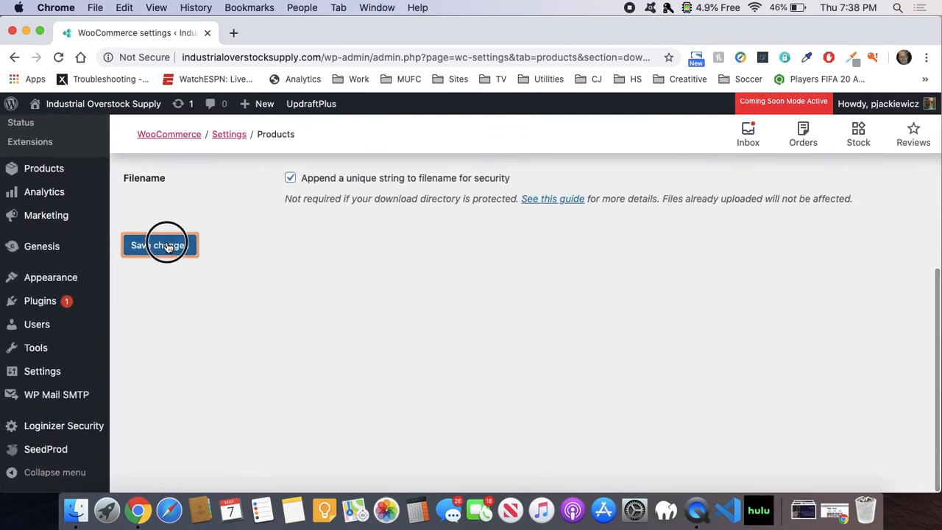